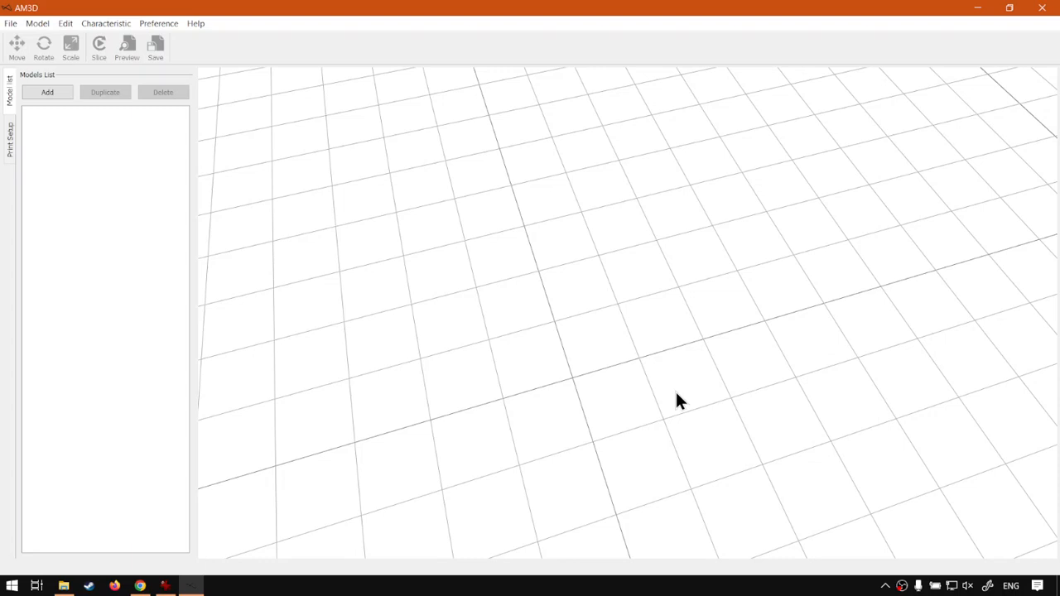
Start a new word model containing the letter A and set its font to Arial Black
{"action": "middle_click_drag", "start_coordinate": [578, 366], "coordinate": [580, 365]}
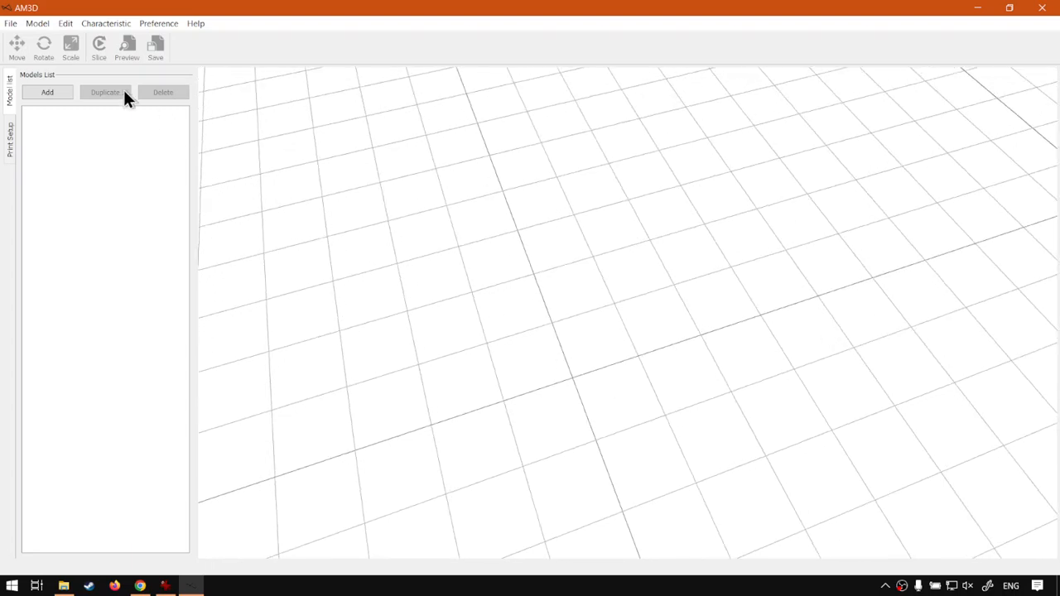
{"action": "left_click", "coordinate": [40, 24]}
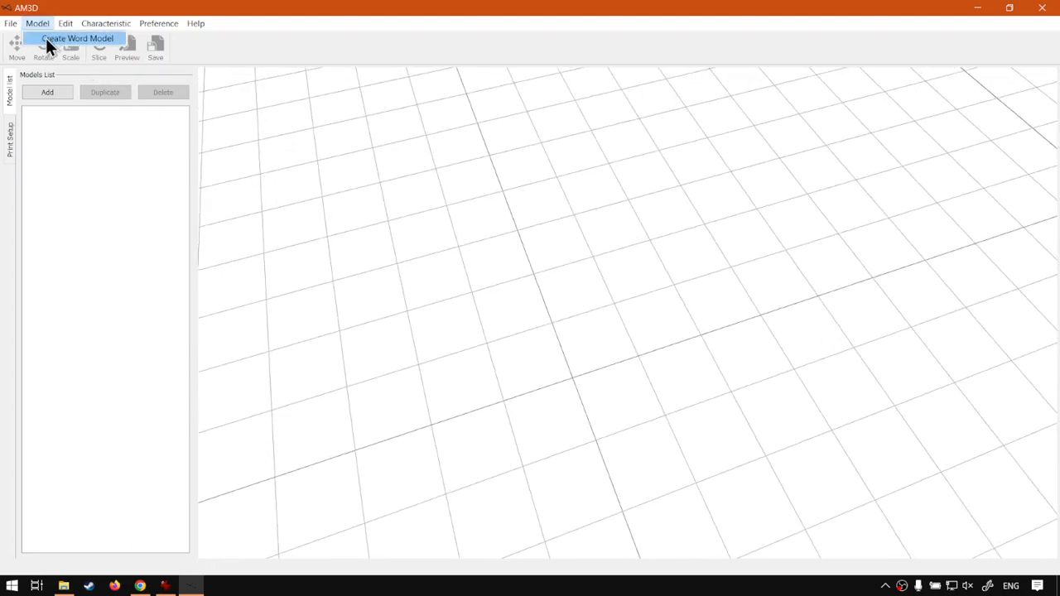
{"action": "left_click", "coordinate": [46, 40]}
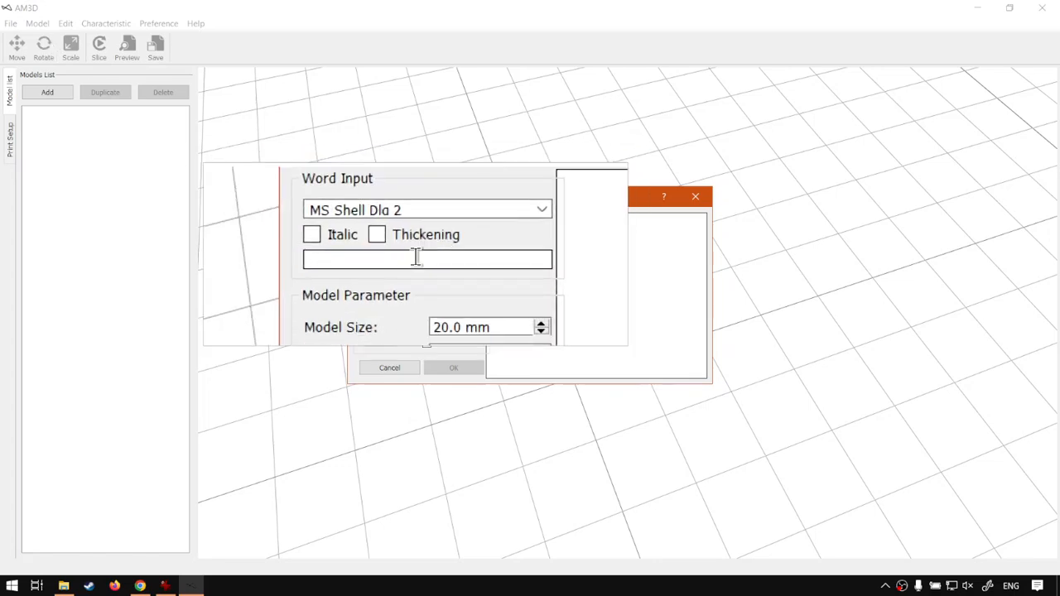
{"action": "type", "text": "A"}
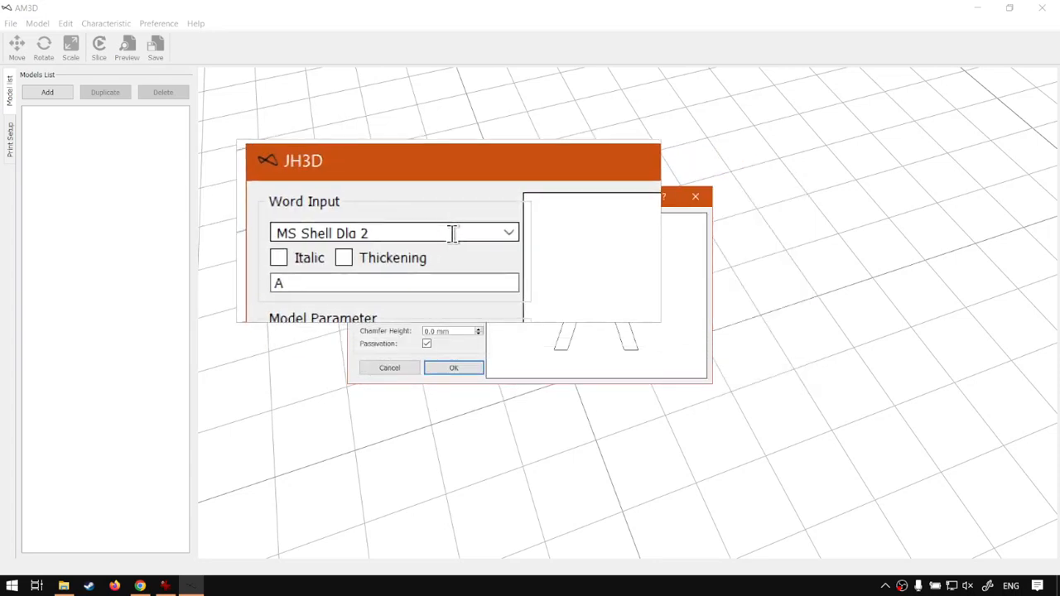
{"action": "left_click", "coordinate": [481, 232]}
{"action": "scroll", "coordinate": [470, 251], "scroll_direction": "up", "scroll_amount": 10}
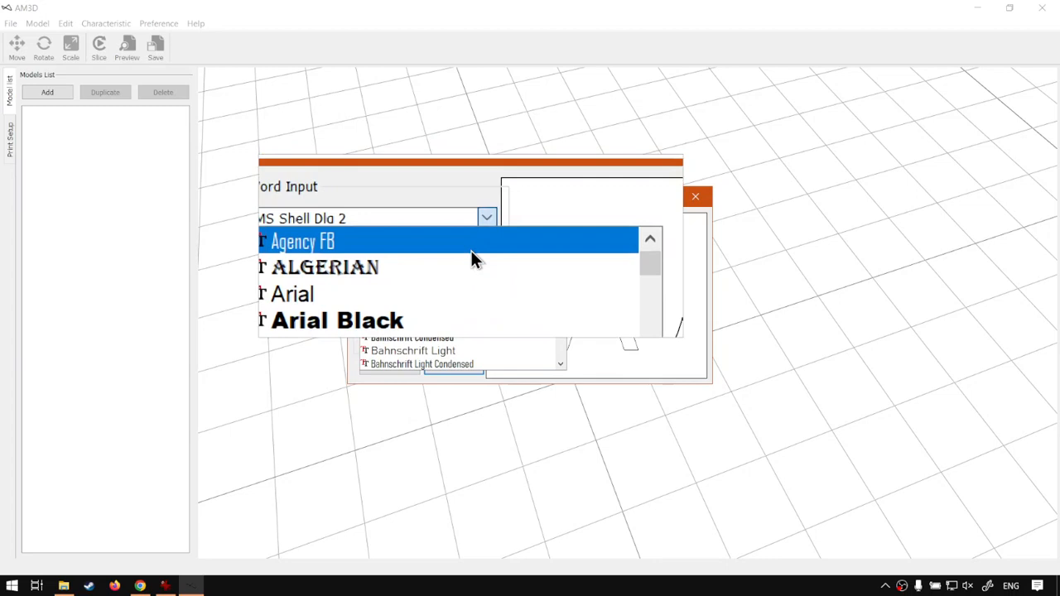
{"action": "left_click", "coordinate": [432, 287]}
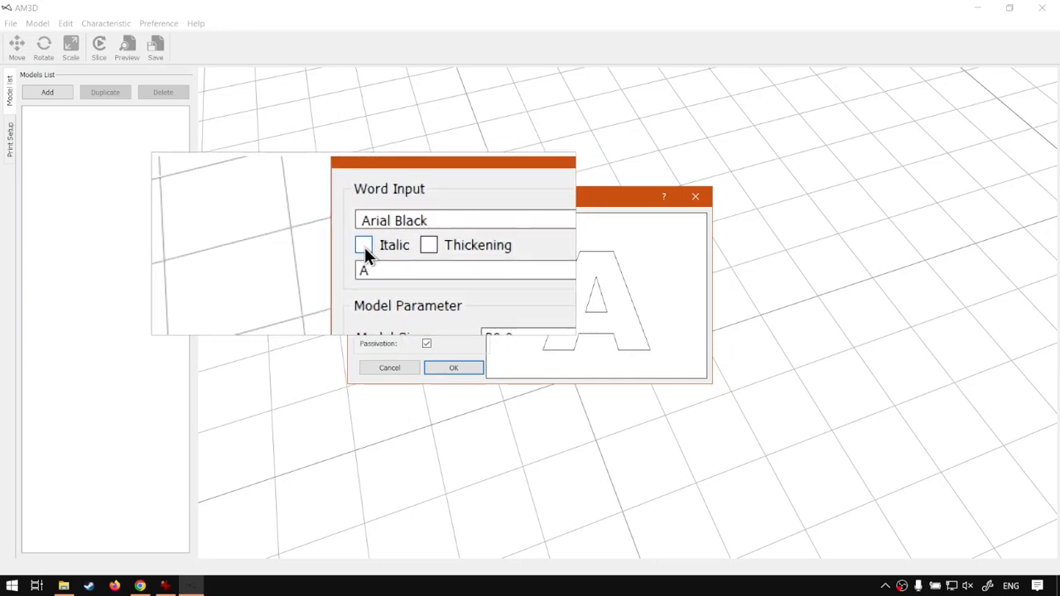
Try the Italic and Thickening options on the letter A
{"action": "left_click", "coordinate": [364, 247]}
{"action": "left_click", "coordinate": [364, 247]}
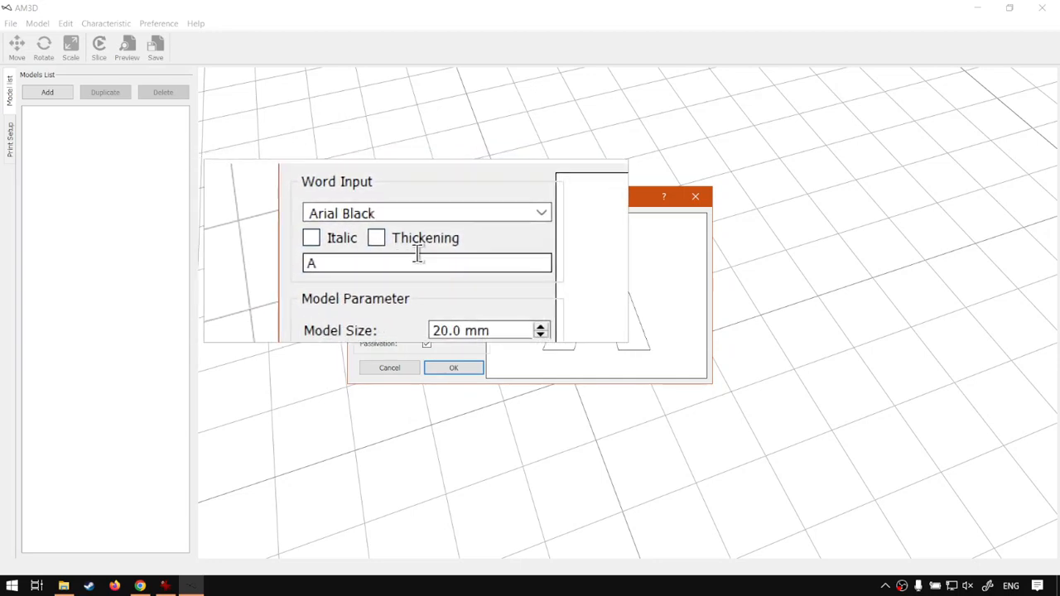
{"action": "left_click", "coordinate": [400, 247]}
{"action": "left_click", "coordinate": [392, 247]}
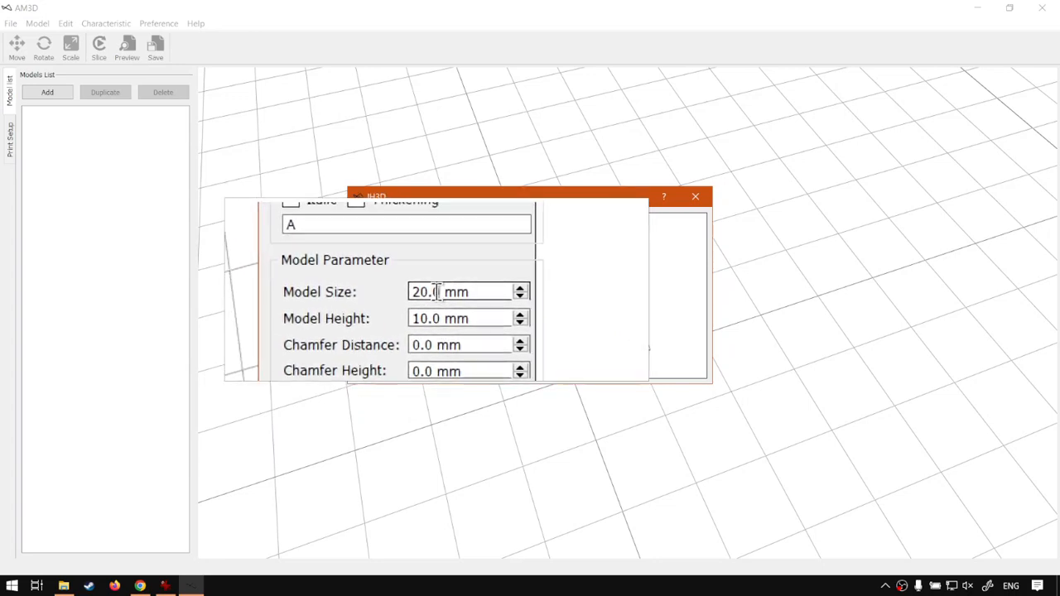
Disable Passivation and create the first letter A model
{"action": "left_click", "coordinate": [435, 306]}
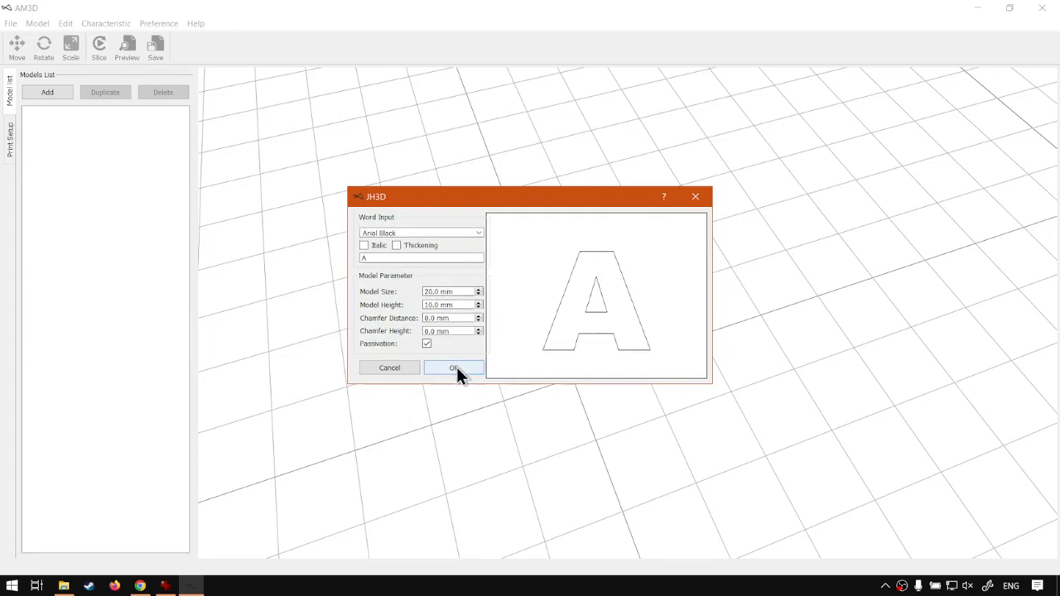
{"action": "left_click", "coordinate": [428, 344]}
{"action": "left_click", "coordinate": [455, 369]}
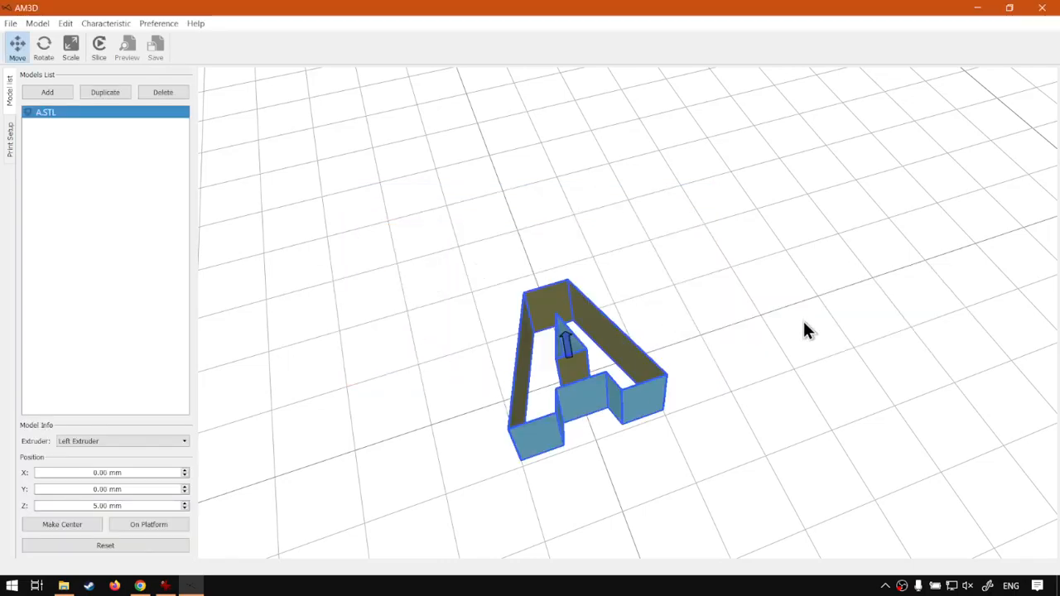
Move the letter A sideways on the platform to about X -25 mm, Y 0.2 mm
{"action": "middle_click_drag", "start_coordinate": [743, 367], "coordinate": [717, 364]}
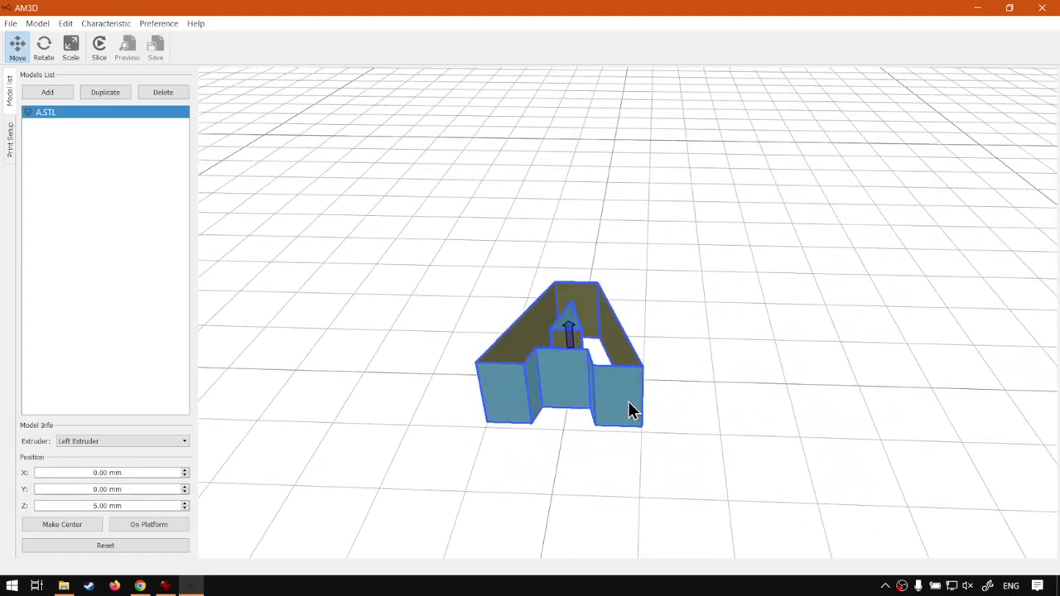
{"action": "middle_click_drag", "start_coordinate": [655, 406], "coordinate": [620, 424]}
{"action": "left_click_drag", "start_coordinate": [621, 423], "coordinate": [550, 416]}
{"action": "middle_click_drag", "start_coordinate": [550, 416], "coordinate": [660, 360]}
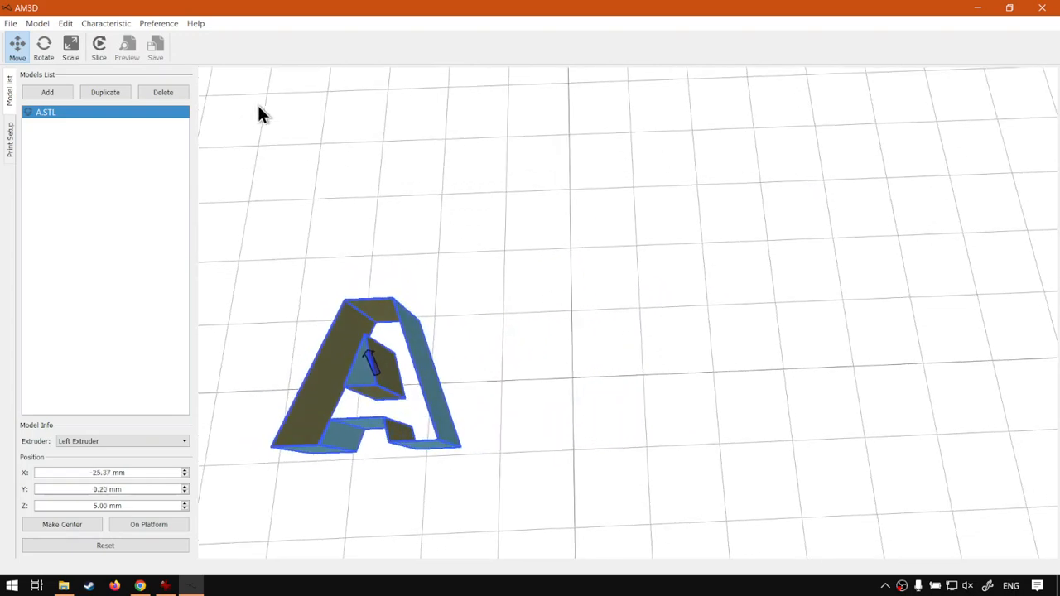
Start a second word model containing the letter A and set its font to Arial Black
{"action": "left_click", "coordinate": [37, 23]}
{"action": "left_click", "coordinate": [50, 38]}
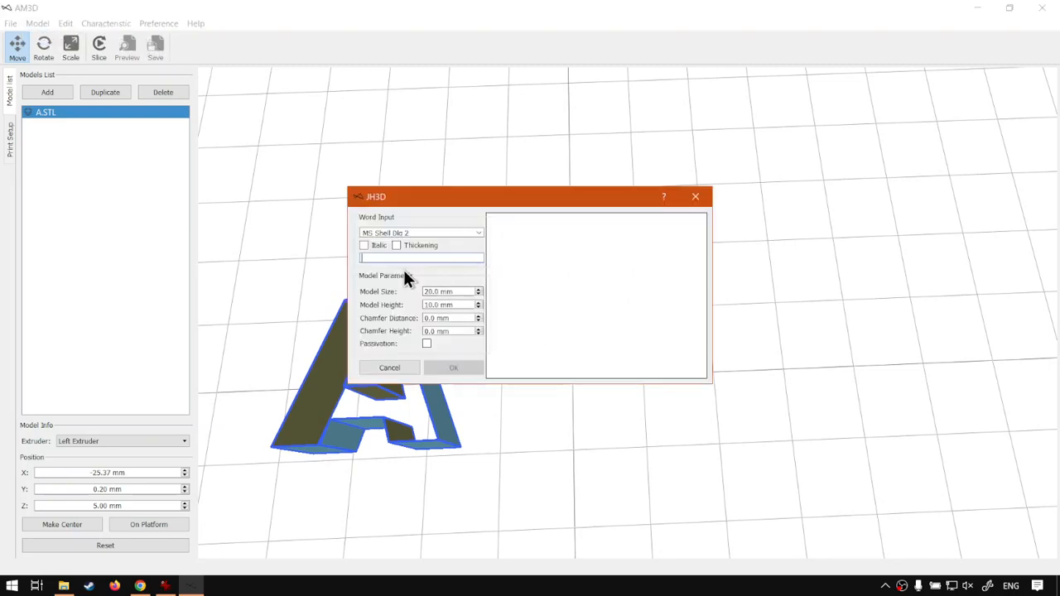
{"action": "type", "text": "A"}
{"action": "left_click", "coordinate": [479, 233]}
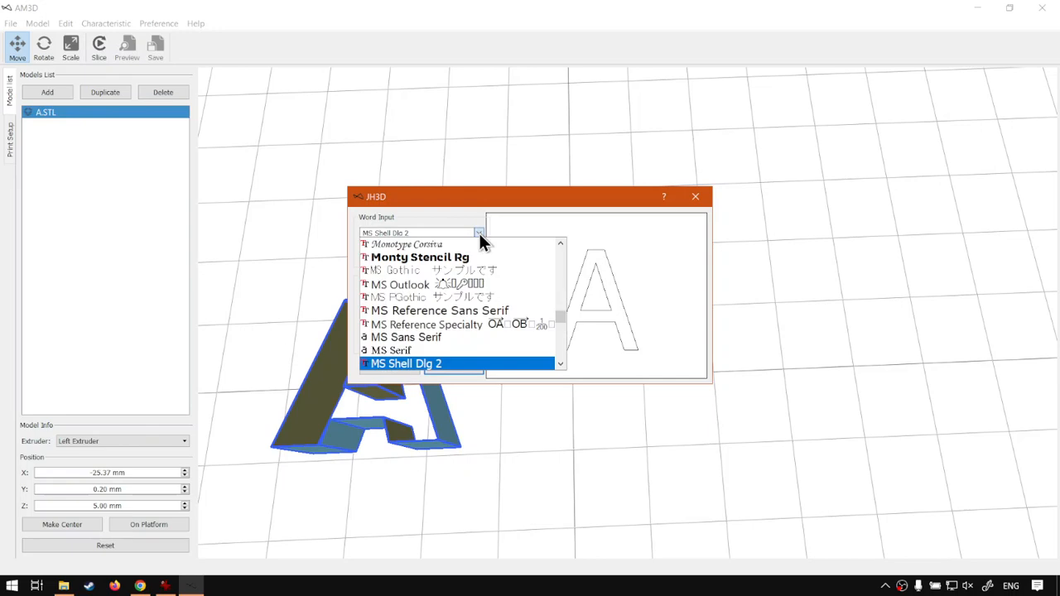
{"action": "scroll", "coordinate": [457, 272], "scroll_direction": "up", "scroll_amount": 10}
{"action": "left_click", "coordinate": [444, 283]}
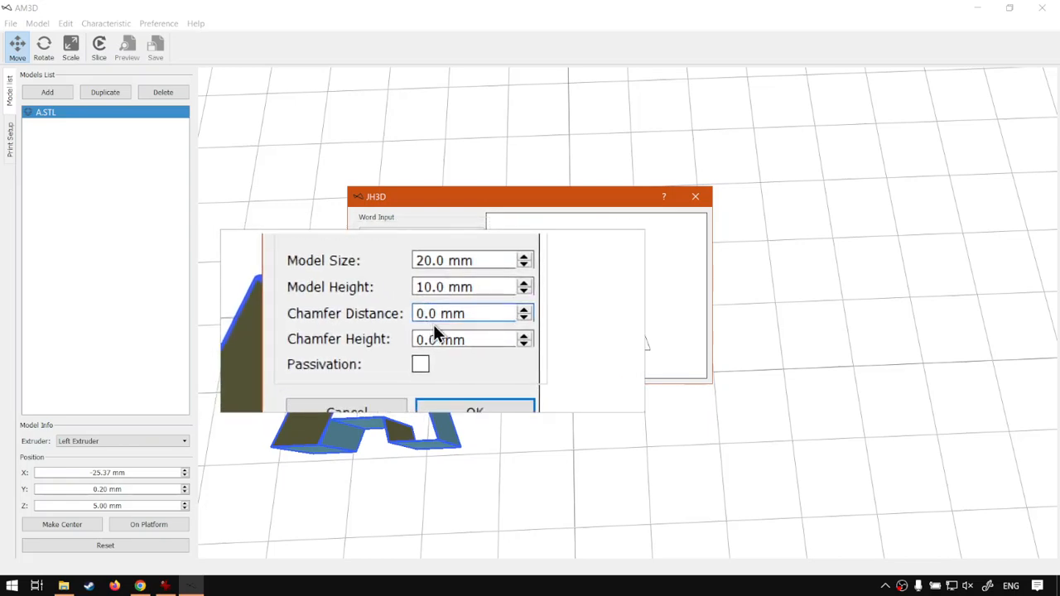
Set the Chamfer Distance to 1.0 mm and the Chamfer Height to 3.0 mm, and create the second letter model
{"action": "type", "text": "1"}
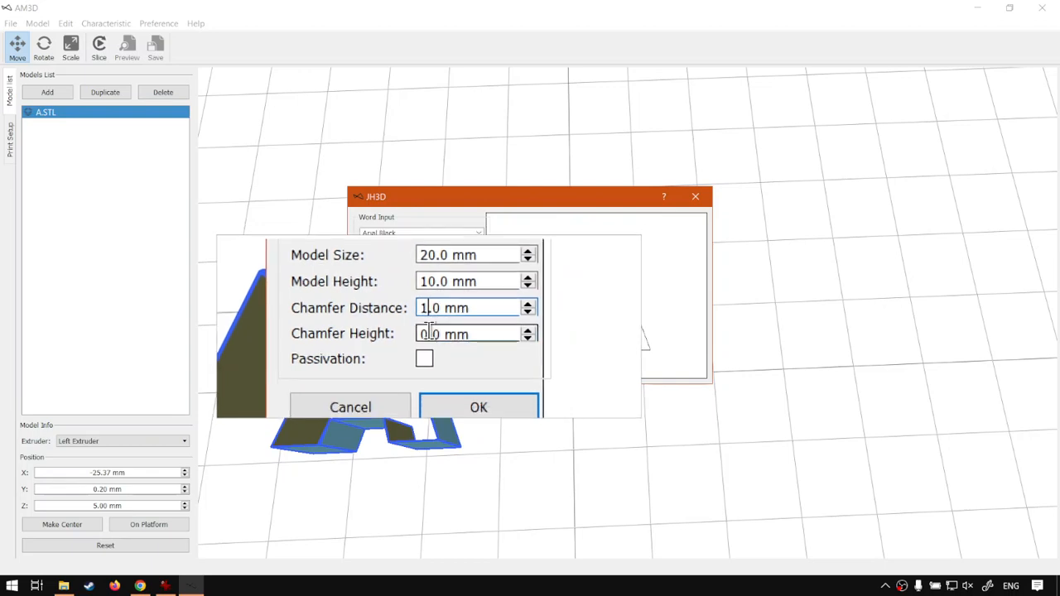
{"action": "left_click", "coordinate": [434, 332]}
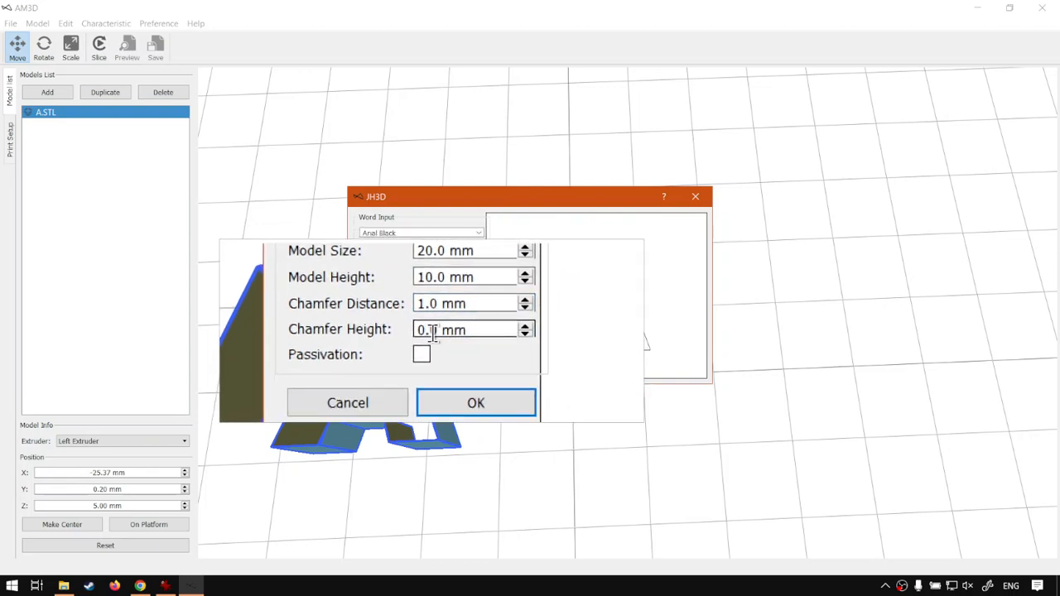
{"action": "key", "text": "BackSpace"}
{"action": "type", "text": "3."}
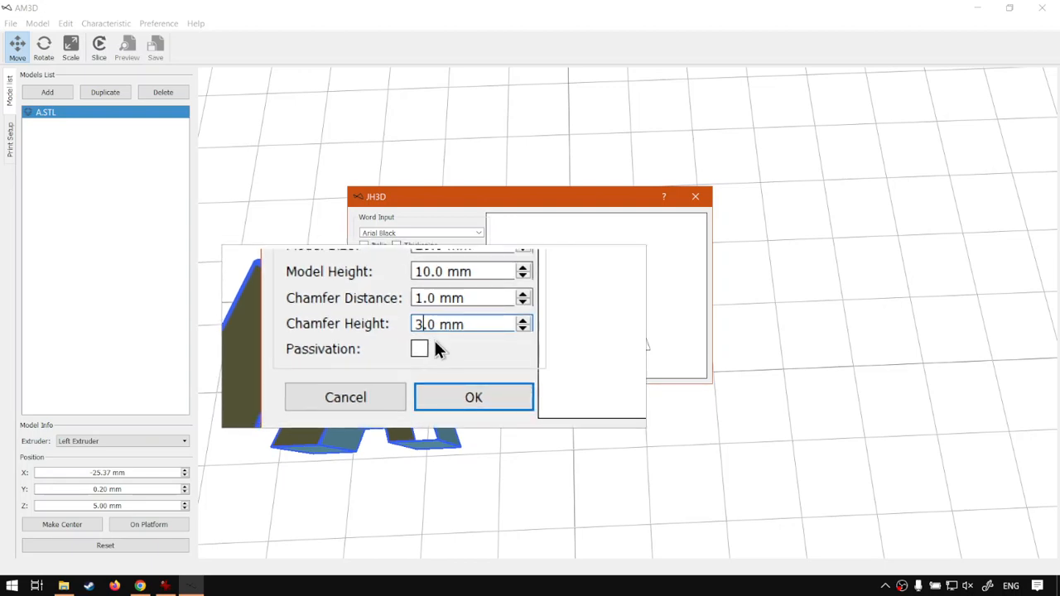
{"action": "left_click", "coordinate": [445, 371]}
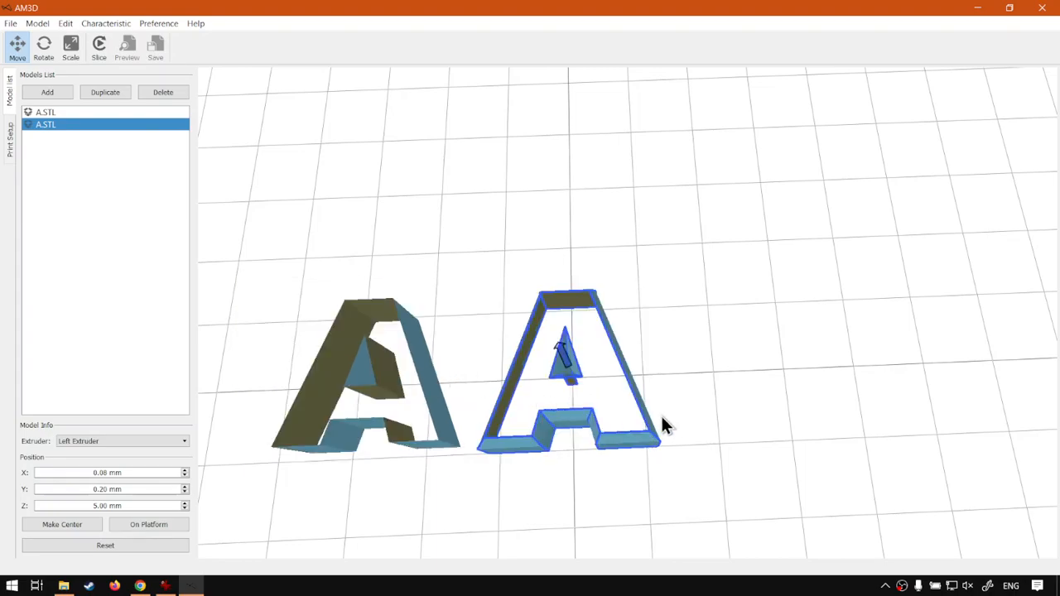
Move the chamfered letter A away from the first letter to about X 27 mm, Y 1 mm
{"action": "middle_click_drag", "start_coordinate": [662, 415], "coordinate": [708, 386]}
{"action": "left_click", "coordinate": [708, 386]}
{"action": "scroll", "coordinate": [546, 393], "scroll_direction": "up", "scroll_amount": 6}
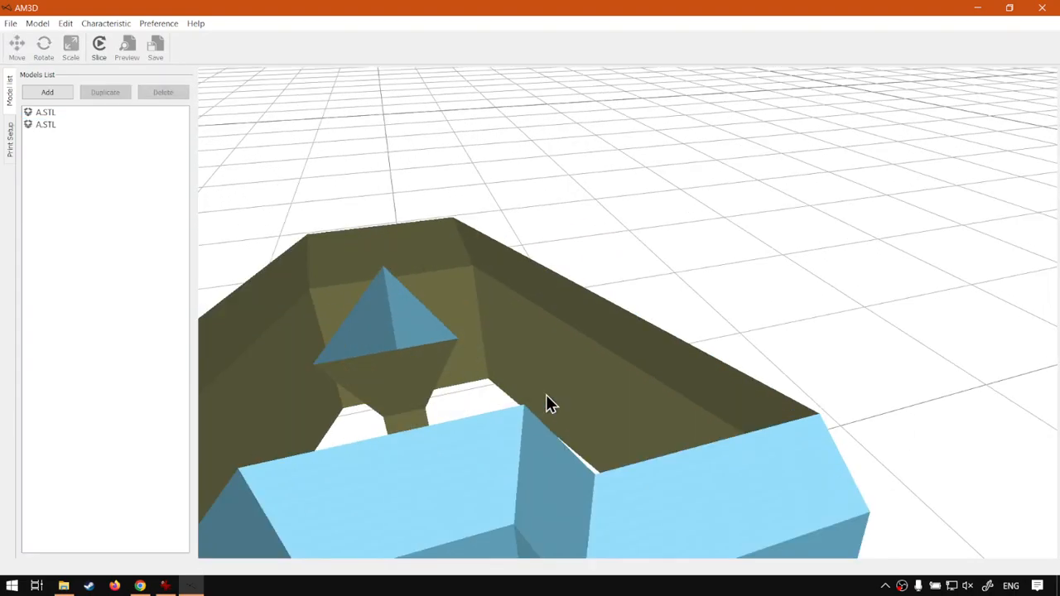
{"action": "scroll", "coordinate": [545, 395], "scroll_direction": "down", "scroll_amount": 5}
{"action": "middle_click_drag", "start_coordinate": [546, 394], "coordinate": [625, 406]}
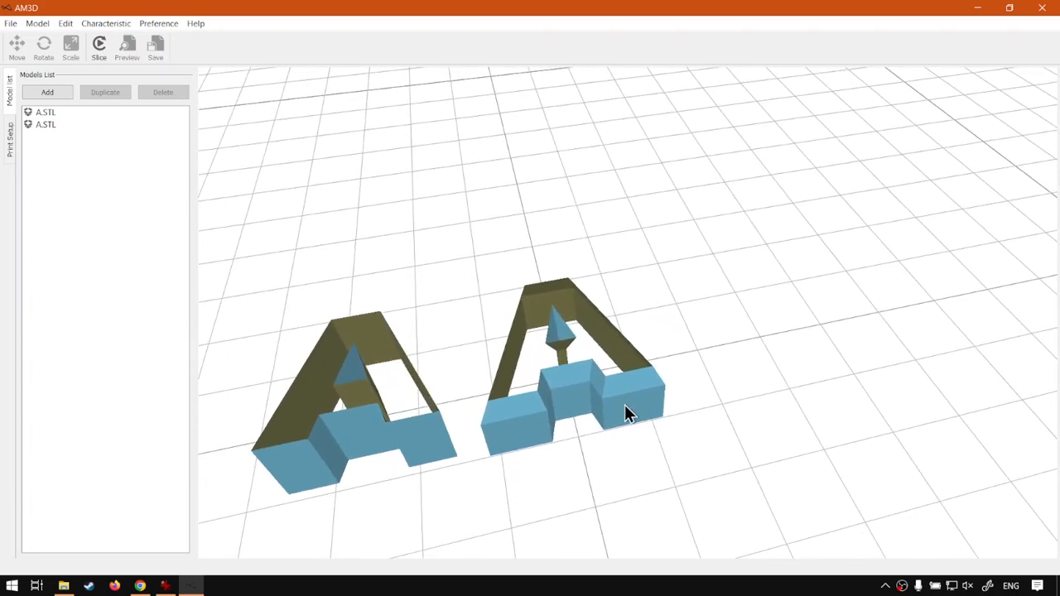
{"action": "left_click", "coordinate": [626, 406]}
{"action": "mouse_move", "coordinate": [585, 426]}
{"action": "left_mouse_down"}
{"action": "mouse_move", "coordinate": [548, 423]}
{"action": "mouse_move", "coordinate": [611, 405]}
{"action": "mouse_move", "coordinate": [622, 413]}
{"action": "mouse_move", "coordinate": [598, 411]}
{"action": "left_mouse_up"}
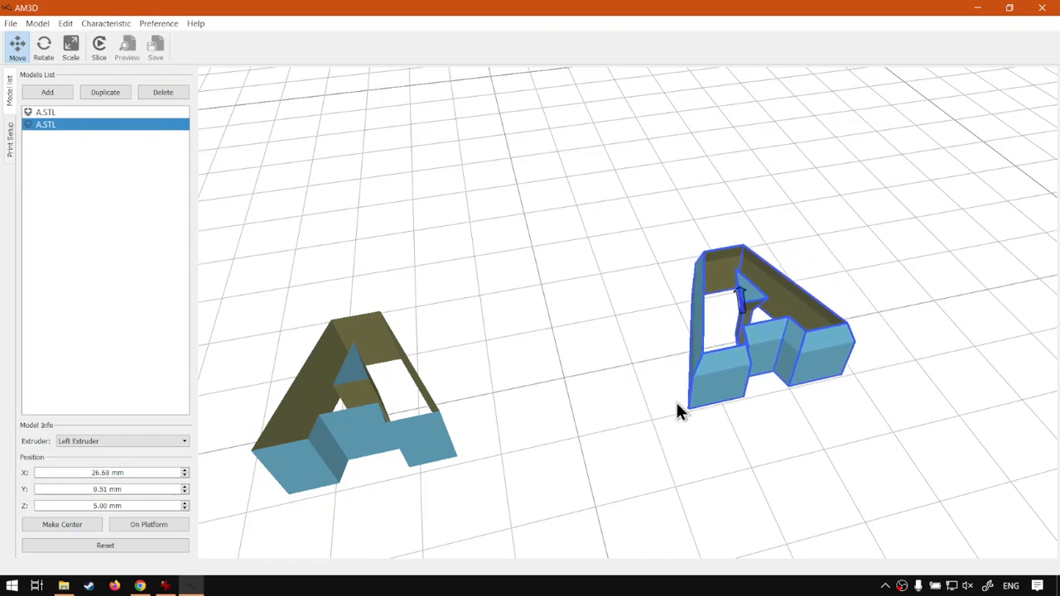
{"action": "left_click_drag", "start_coordinate": [700, 394], "coordinate": [698, 391]}
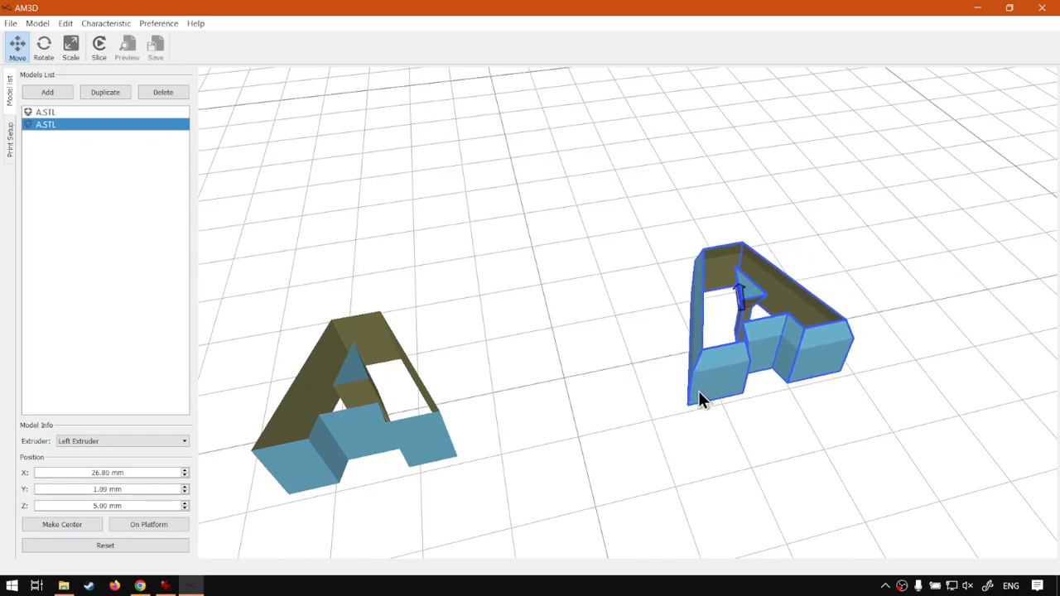
Create a third word model of the letter A in Arial Black with Passivation enabled
{"action": "left_click", "coordinate": [37, 23]}
{"action": "left_click", "coordinate": [51, 39]}
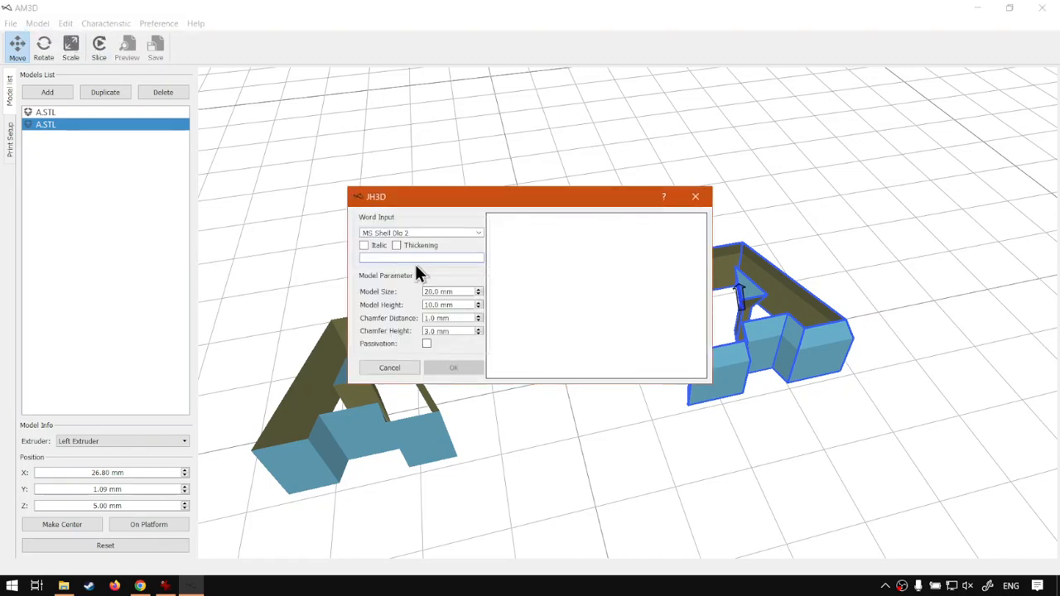
{"action": "type", "text": "A"}
{"action": "left_click", "coordinate": [479, 233]}
{"action": "scroll", "coordinate": [423, 281], "scroll_direction": "up", "scroll_amount": 10}
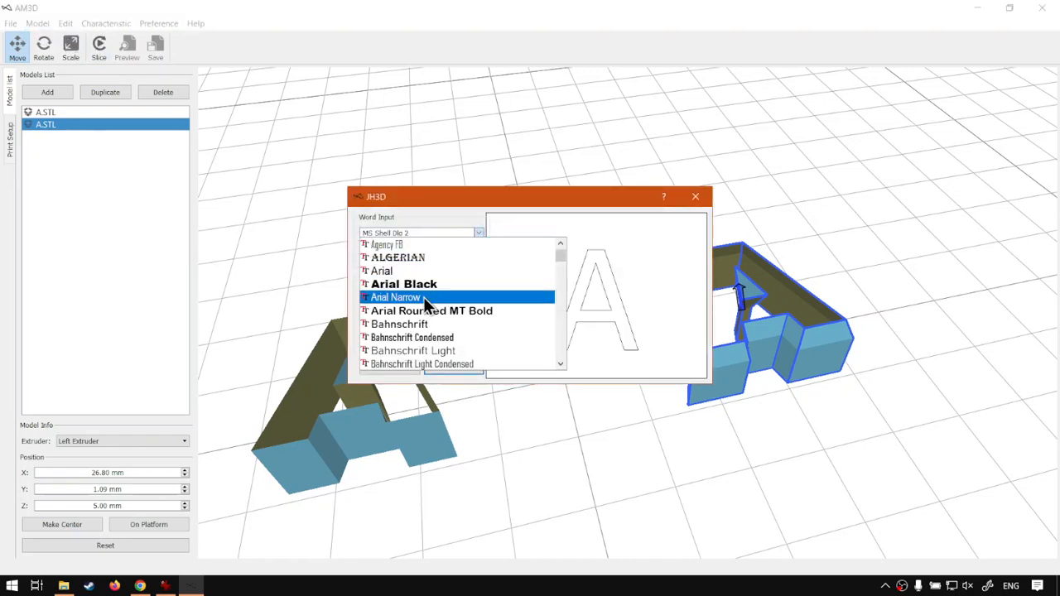
{"action": "left_click", "coordinate": [415, 285]}
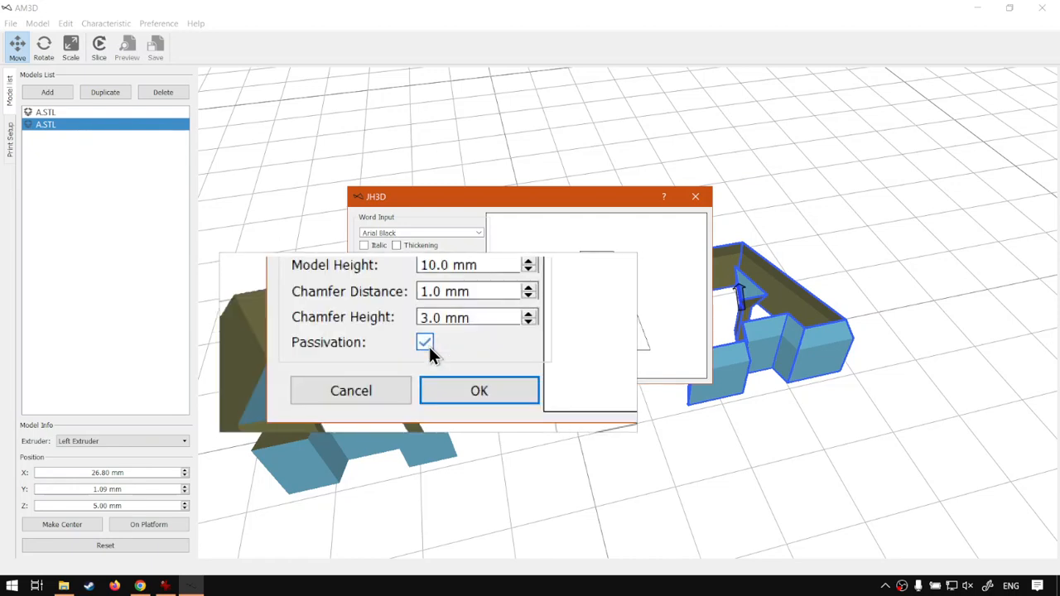
{"action": "left_click", "coordinate": [448, 367]}
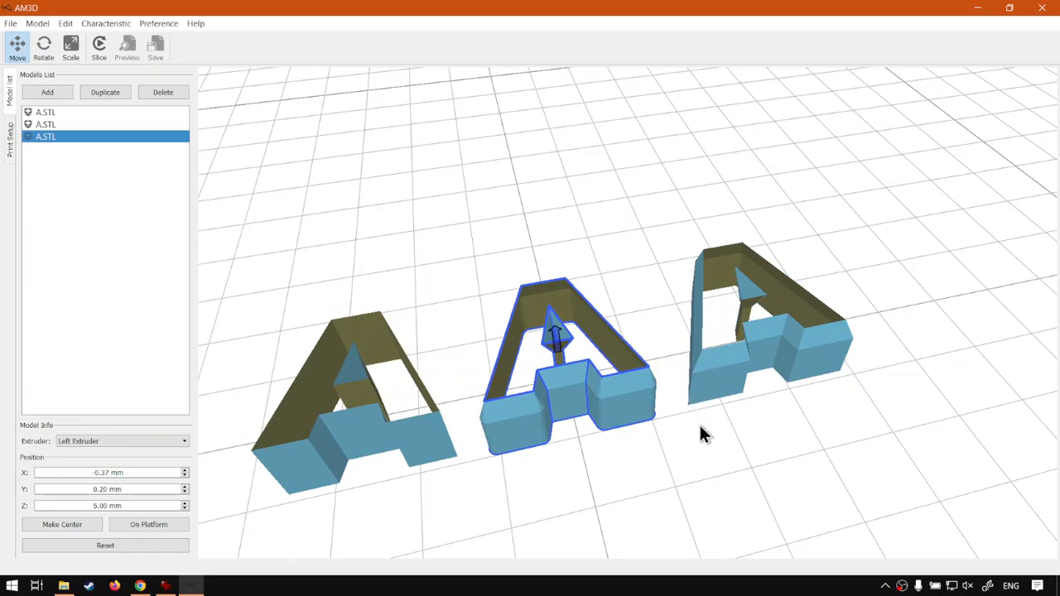
{"action": "left_click_drag", "start_coordinate": [700, 428], "coordinate": [720, 382]}
{"action": "scroll", "coordinate": [695, 432], "scroll_direction": "down", "scroll_amount": 4}
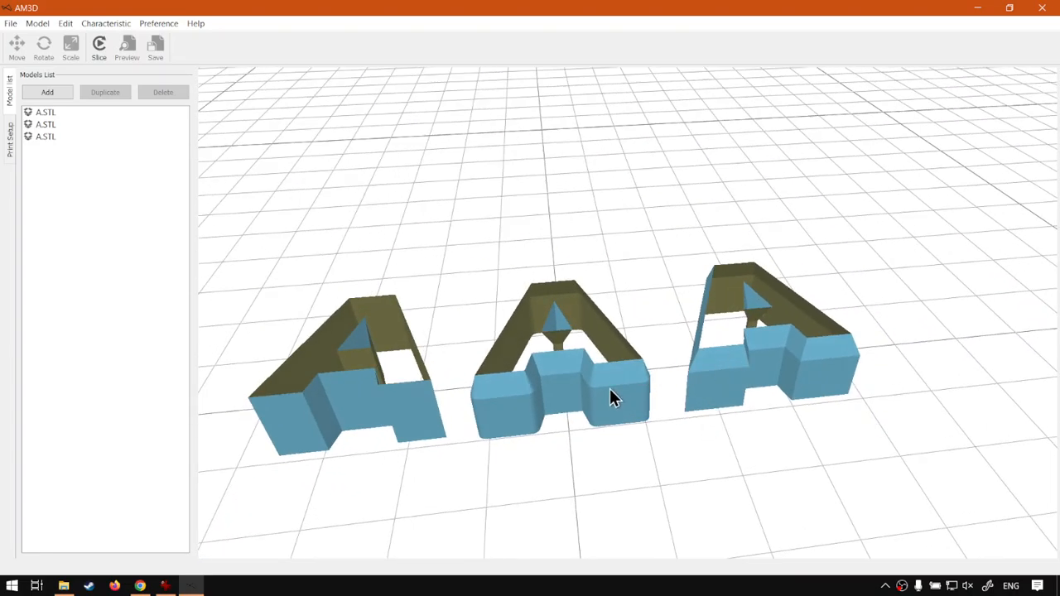
{"action": "mouse_move", "coordinate": [613, 397]}
{"action": "left_mouse_down"}
{"action": "mouse_move", "coordinate": [658, 421]}
{"action": "mouse_move", "coordinate": [611, 417]}
{"action": "mouse_move", "coordinate": [624, 405]}
{"action": "left_mouse_up"}
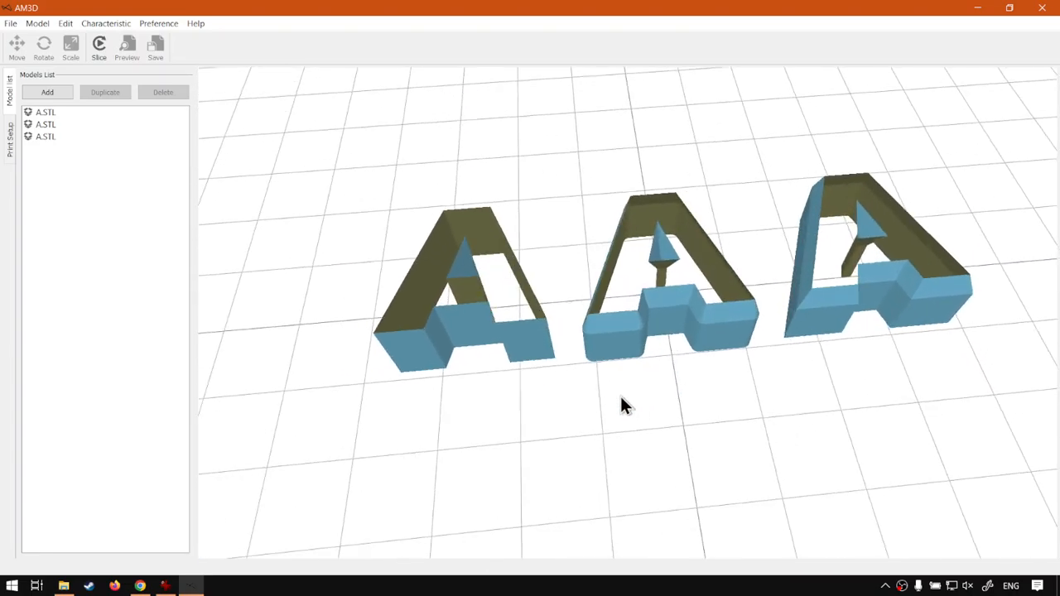
{"action": "mouse_move", "coordinate": [696, 389]}
{"action": "left_mouse_down"}
{"action": "mouse_move", "coordinate": [684, 407]}
{"action": "mouse_move", "coordinate": [685, 396]}
{"action": "left_mouse_up"}
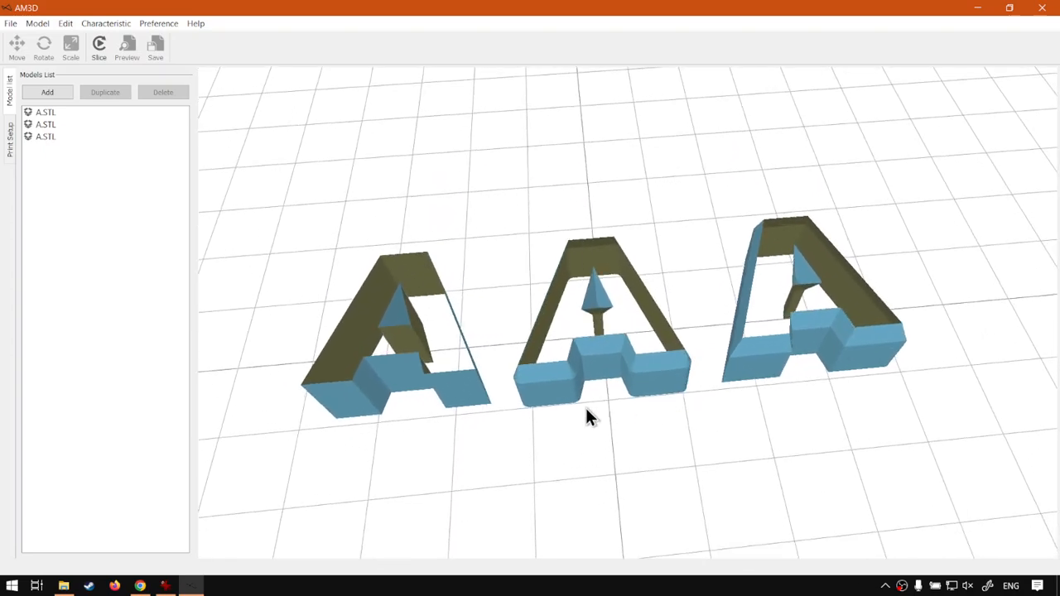
{"action": "left_click_drag", "start_coordinate": [530, 408], "coordinate": [567, 352]}
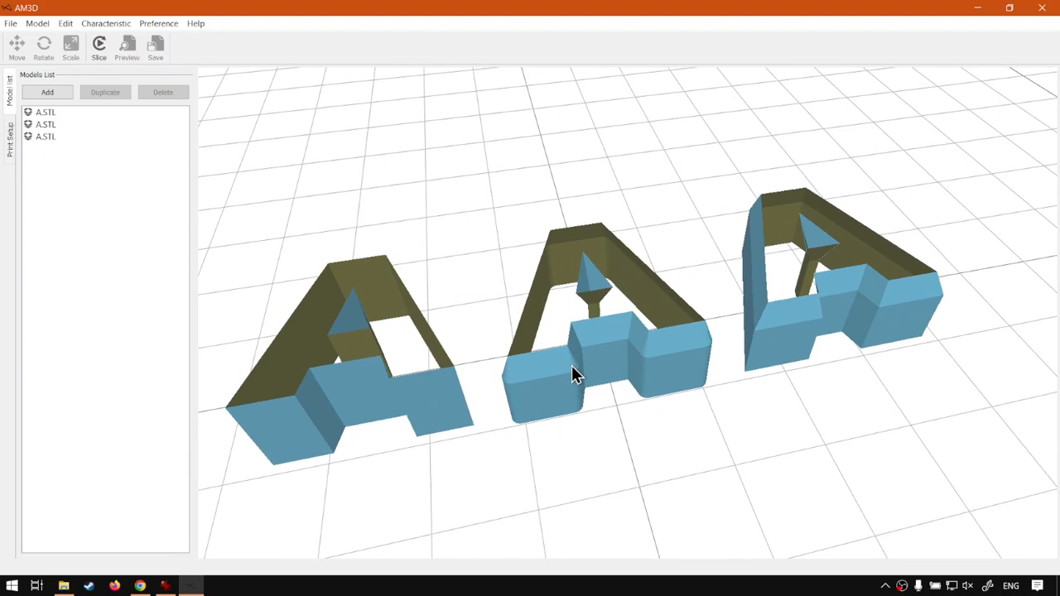
Load am.co.za logo.dxf from the folder above Models as an imported 2D graphic, then cancel its model settings
{"action": "left_click", "coordinate": [10, 24]}
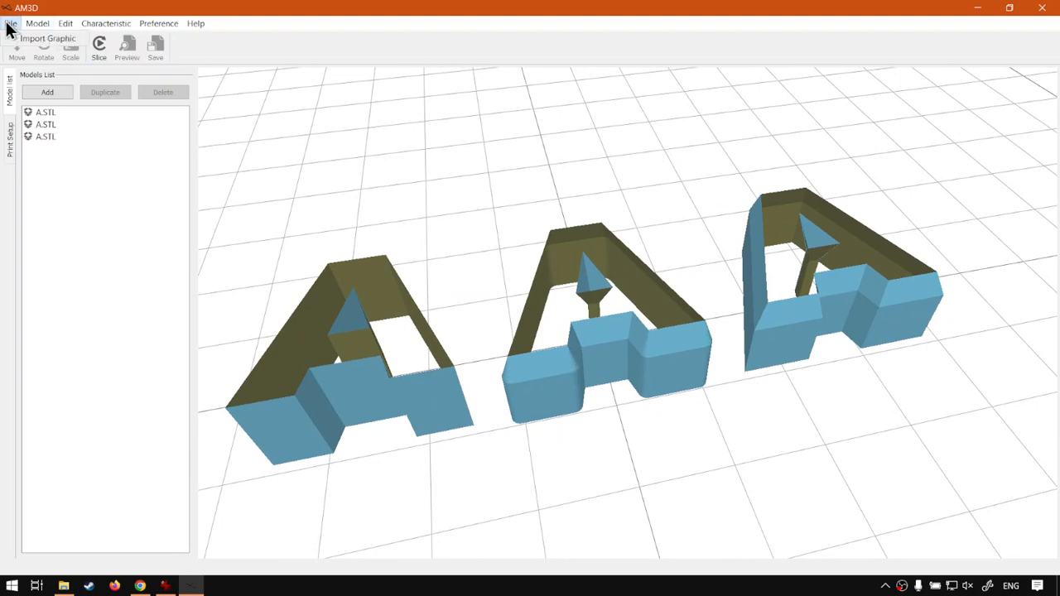
{"action": "left_click", "coordinate": [33, 39]}
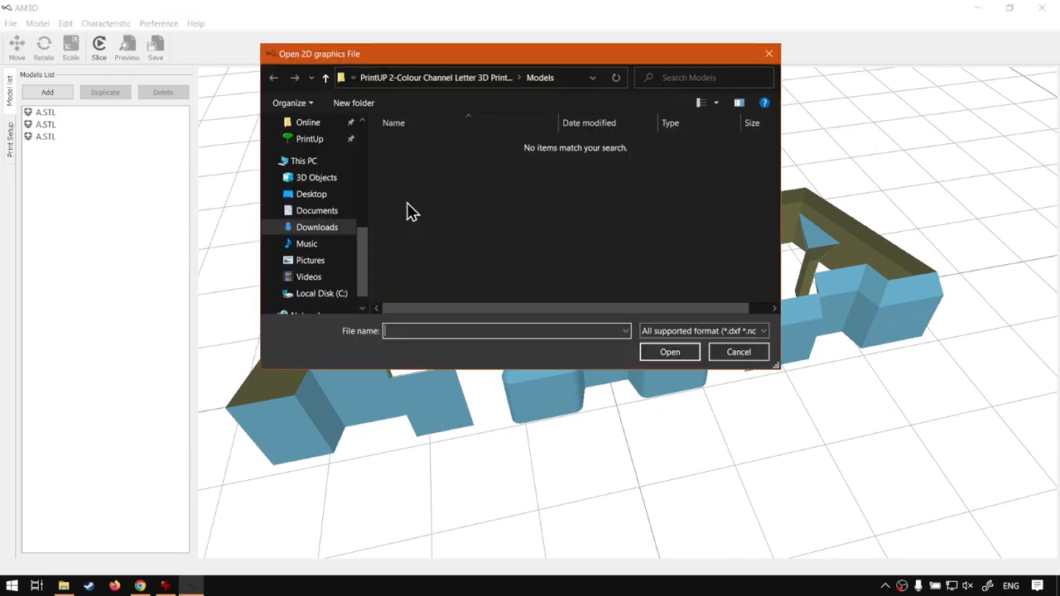
{"action": "left_click", "coordinate": [325, 78]}
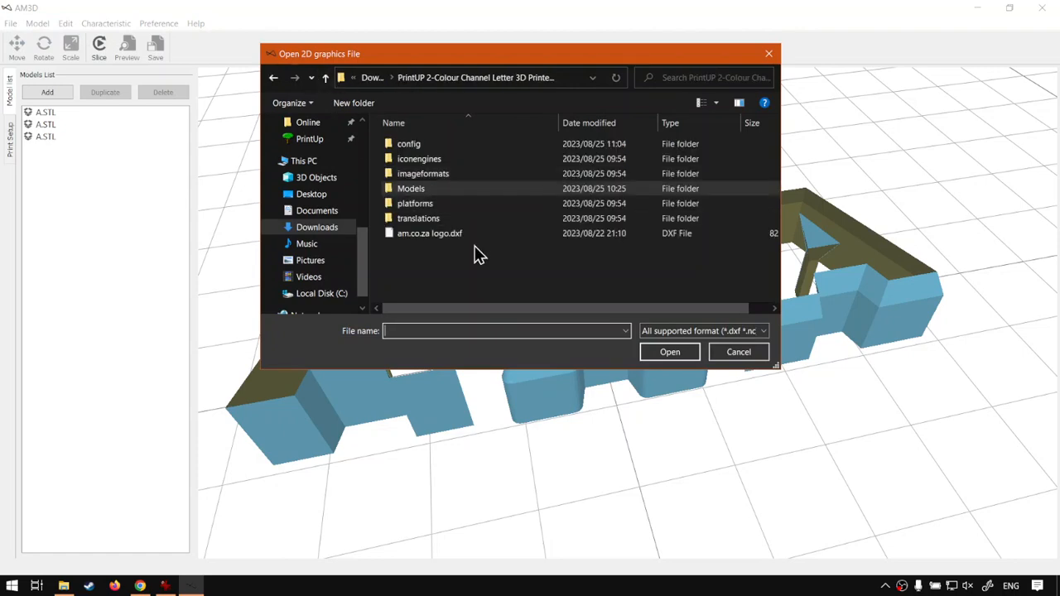
{"action": "left_click", "coordinate": [451, 236]}
{"action": "left_click", "coordinate": [695, 354]}
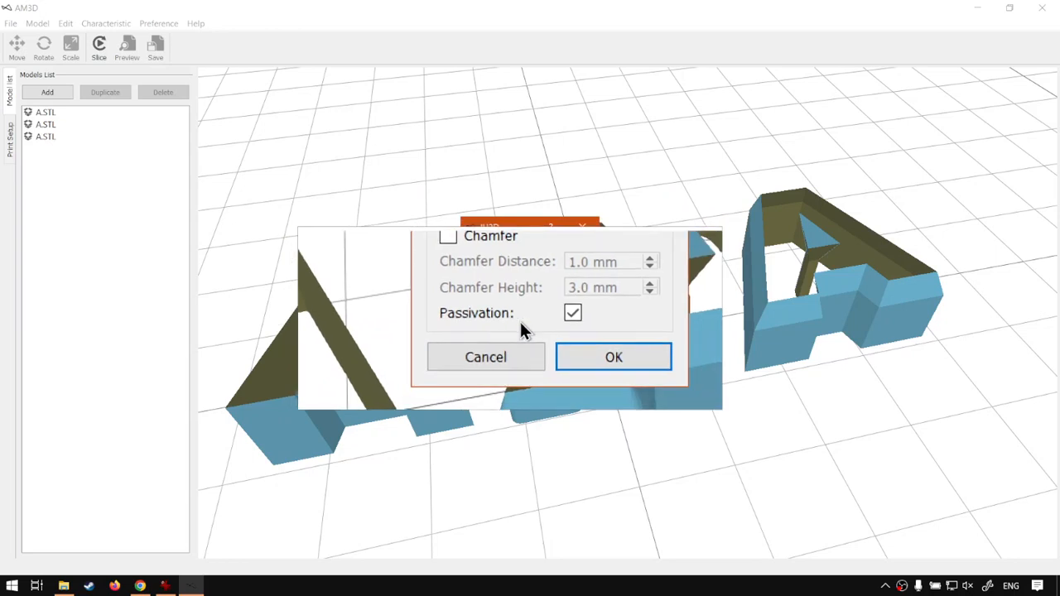
{"action": "left_click", "coordinate": [518, 344]}
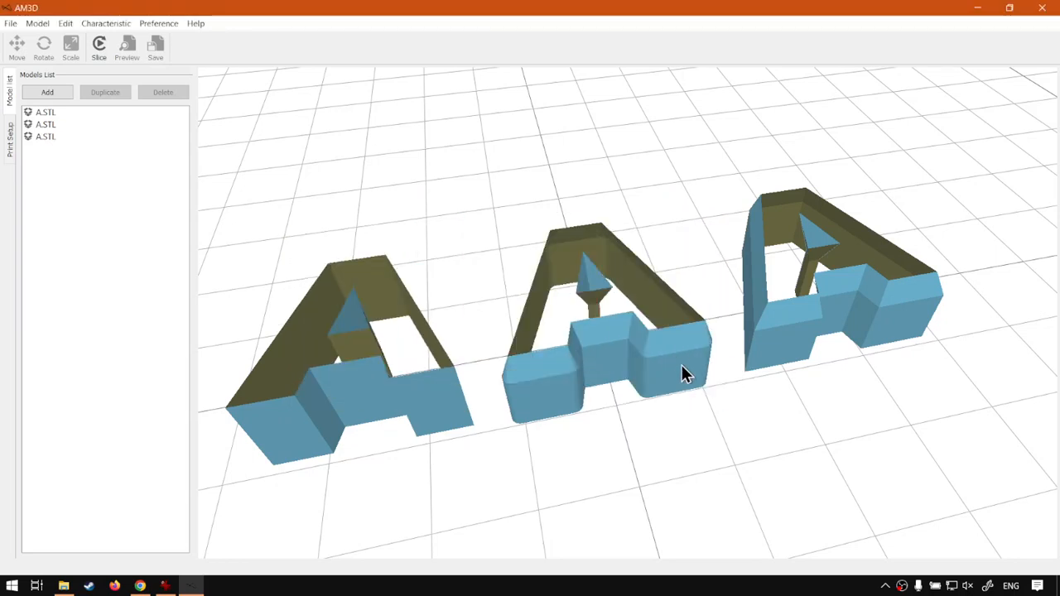
{"action": "middle_click_drag", "start_coordinate": [681, 371], "coordinate": [676, 382]}
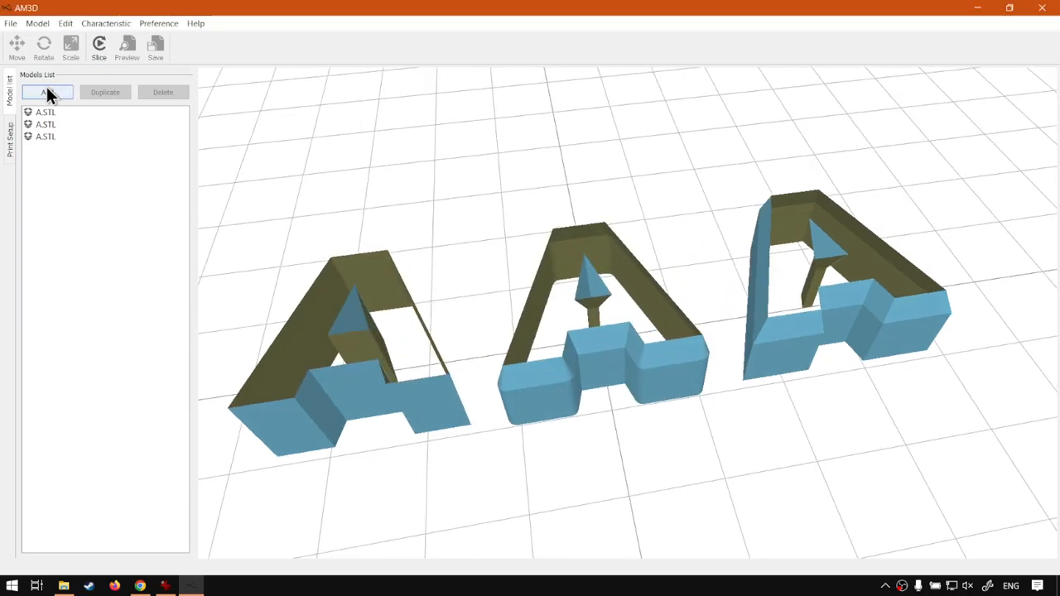
{"action": "middle_click_drag", "start_coordinate": [608, 312], "coordinate": [604, 277]}
{"action": "middle_click_drag", "start_coordinate": [611, 259], "coordinate": [601, 329]}
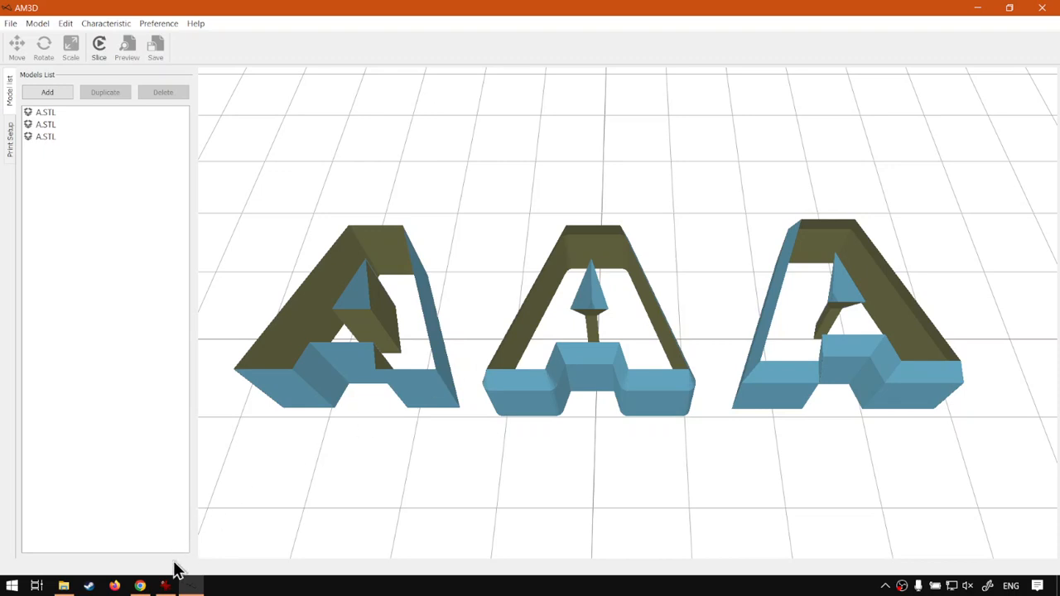
Switch to Chrome and browse the softwaretraining.co.za home page with its training videos and important links
{"action": "left_click", "coordinate": [140, 585]}
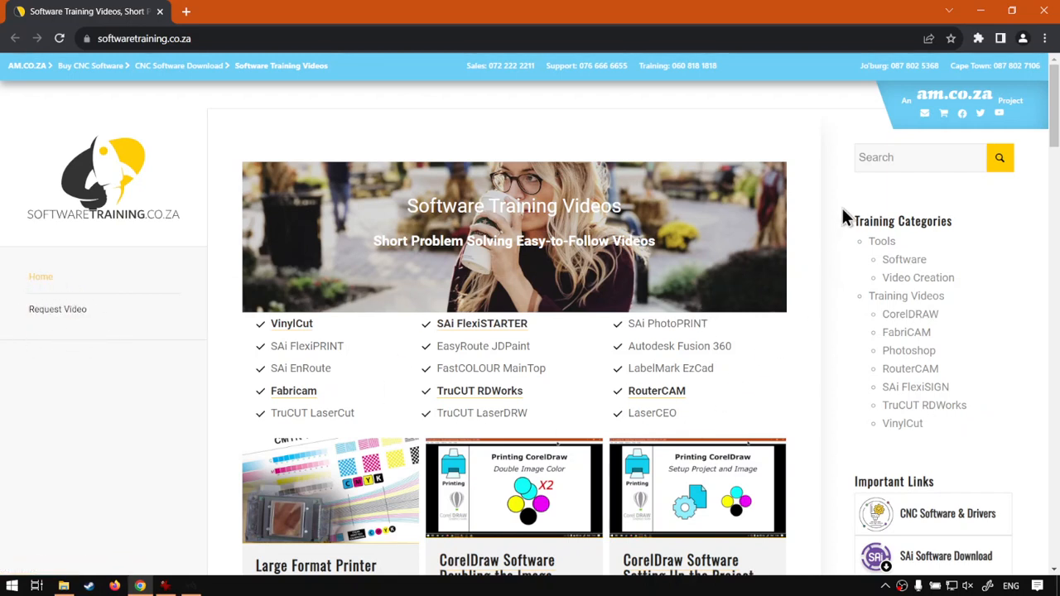
{"action": "scroll", "coordinate": [808, 315], "scroll_direction": "down", "scroll_amount": 3}
{"action": "scroll", "coordinate": [807, 318], "scroll_direction": "up", "scroll_amount": 3}
{"action": "scroll", "coordinate": [807, 318], "scroll_direction": "down", "scroll_amount": 6}
{"action": "scroll", "coordinate": [809, 321], "scroll_direction": "up", "scroll_amount": 7}
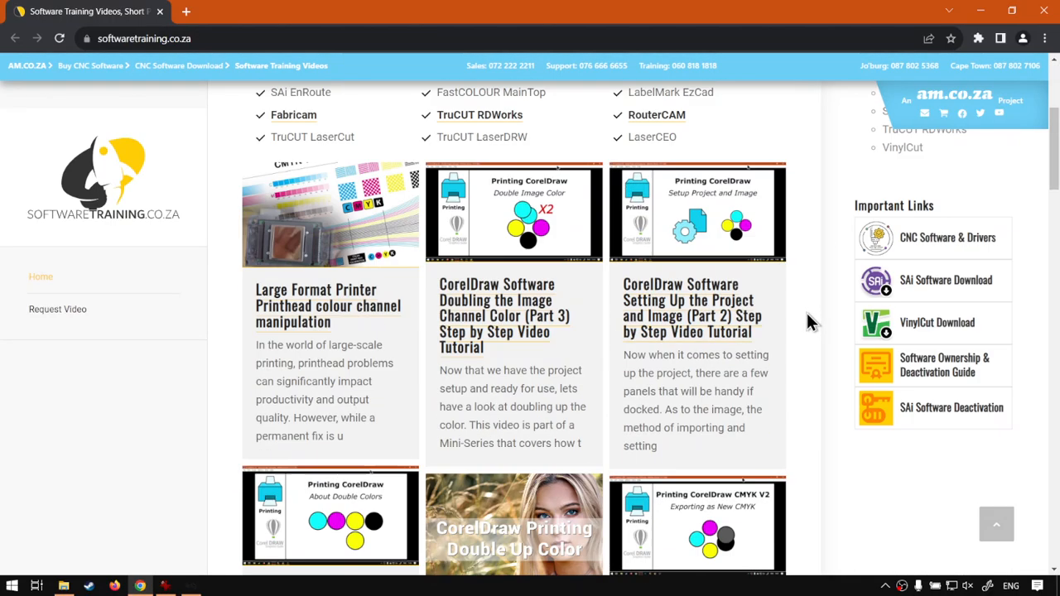